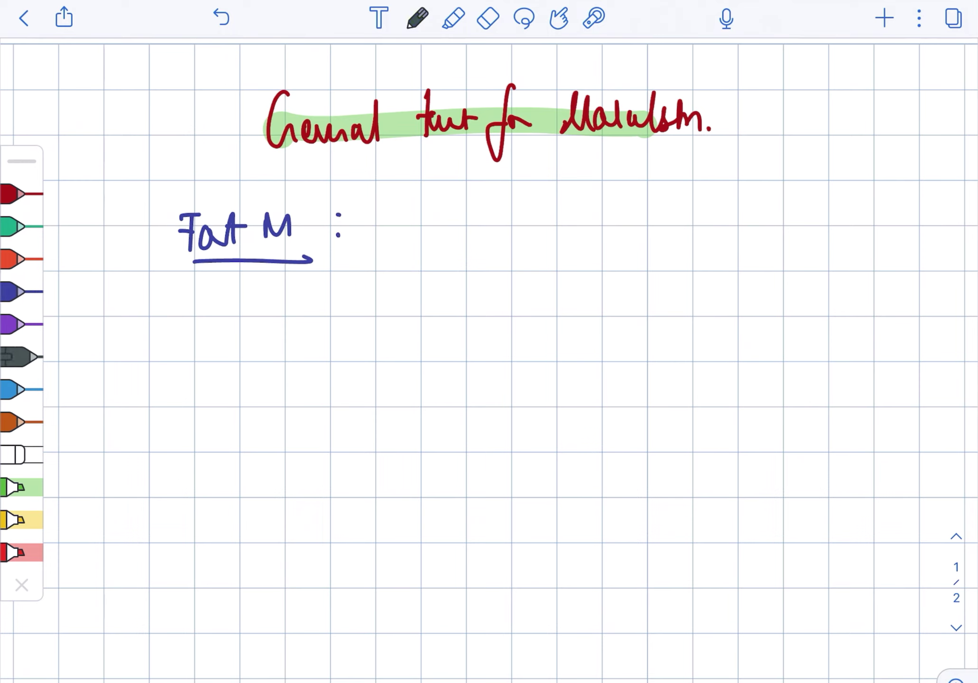
Step: In dark grey, write 'Quantitative: 24h fecal fat >' after Fat M
left_click_drag(405, 205, 414, 244)
mouse_move(430, 222)
left_mouse_down()
mouse_move(420, 238)
mouse_move(472, 221)
left_mouse_up()
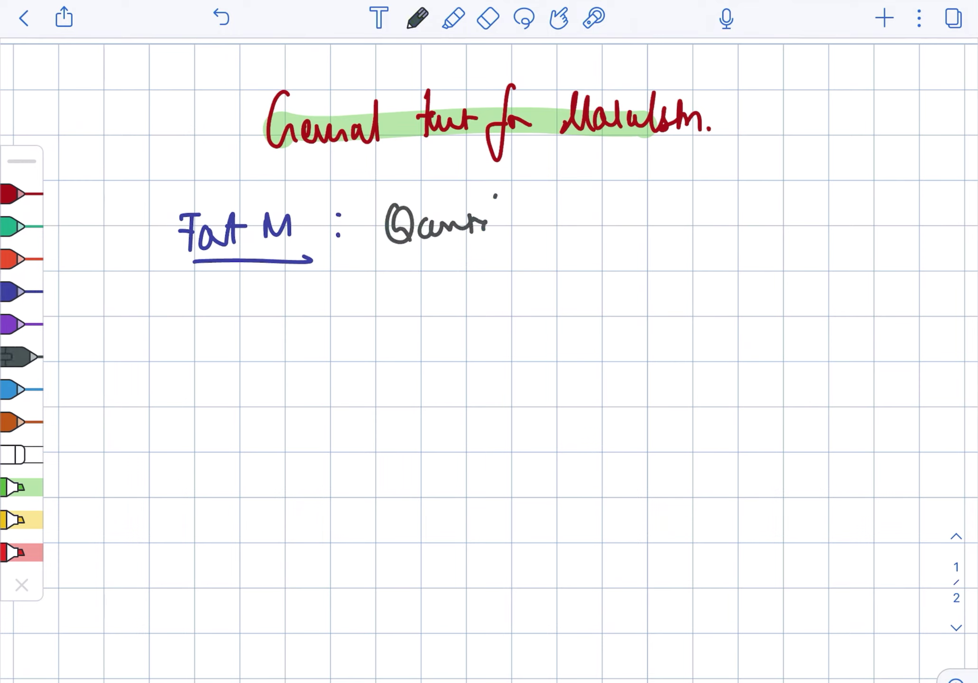
left_click_drag(596, 209, 614, 226)
mouse_move(639, 208)
left_mouse_down()
mouse_move(626, 225)
mouse_move(645, 227)
left_mouse_up()
left_click_drag(672, 185, 663, 247)
left_click_drag(648, 220, 722, 223)
left_click_drag(736, 193, 727, 226)
left_click_drag(772, 183, 758, 238)
mouse_move(775, 209)
left_mouse_down()
mouse_move(778, 223)
mouse_move(787, 222)
left_mouse_up()
left_click_drag(776, 208, 815, 222)
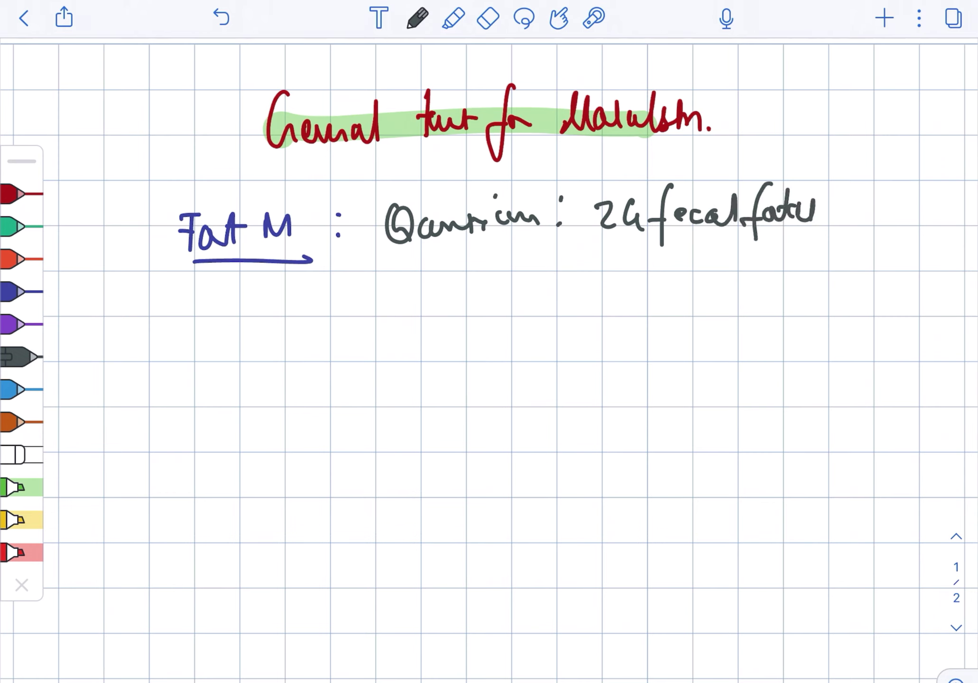
left_click_drag(709, 274, 711, 305)
Step: In blue, write 7g and begin the qualitative Sudan stain line below
left_click(19, 391)
left_click_drag(757, 258, 745, 294)
left_click_drag(774, 277, 764, 317)
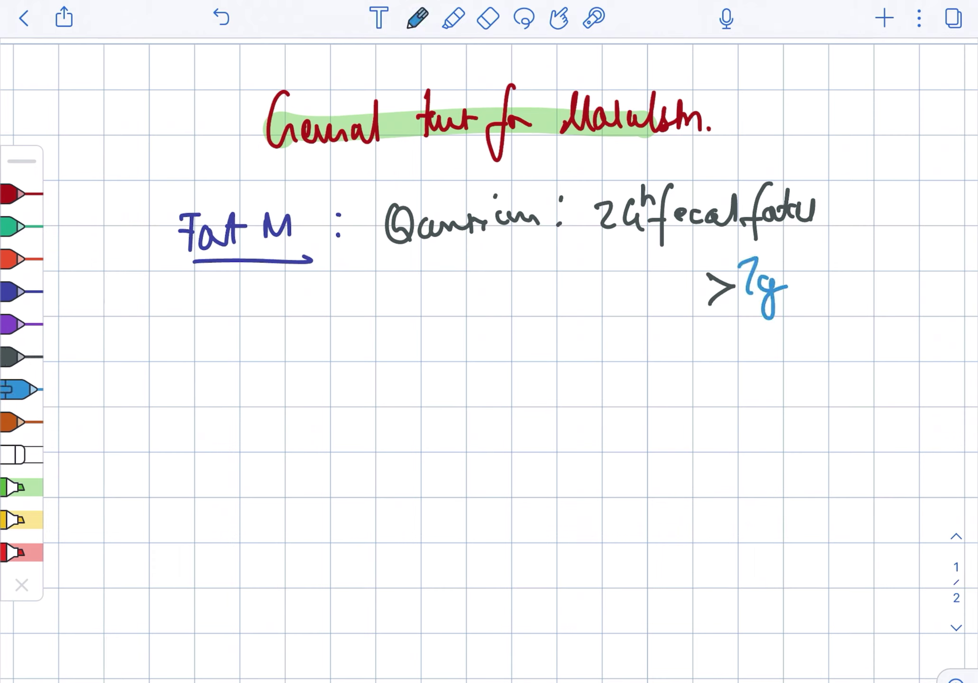
left_click_drag(283, 342, 289, 379)
mouse_move(309, 356)
left_mouse_down()
mouse_move(303, 370)
mouse_move(361, 356)
mouse_move(452, 359)
left_mouse_up()
left_click_drag(469, 336, 470, 358)
mouse_move(536, 317)
left_mouse_down()
mouse_move(505, 379)
mouse_move(566, 356)
mouse_move(666, 366)
left_mouse_up()
Step: Finish the Sudan III stain line, then write 'C14:' in purple on a new line
left_click_drag(615, 337, 654, 335)
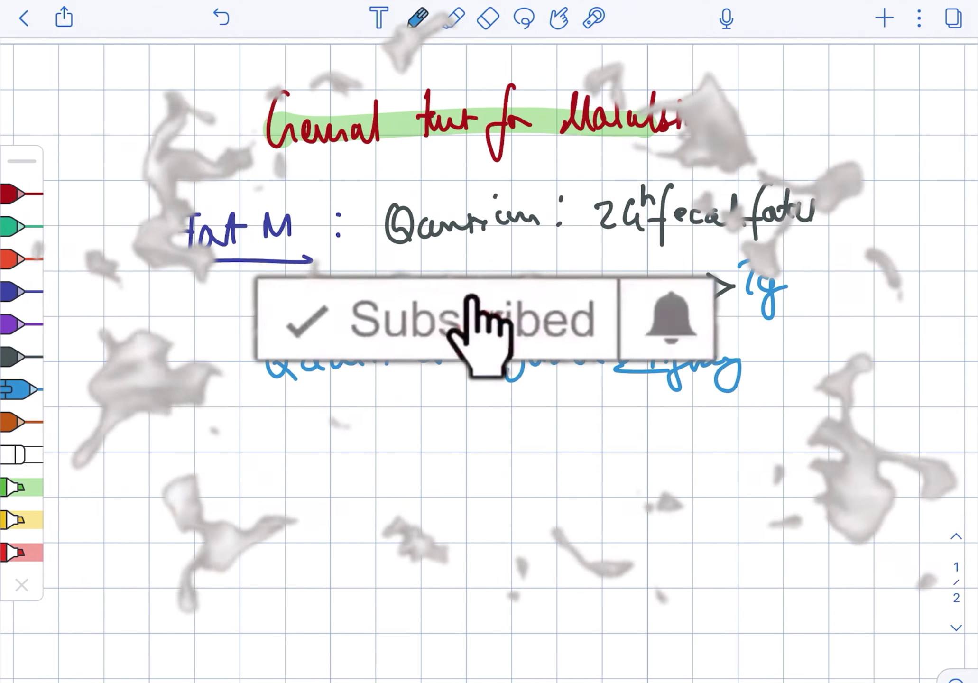
left_click(19, 325)
left_click_drag(239, 455, 240, 481)
mouse_move(249, 434)
left_mouse_down()
mouse_move(251, 455)
mouse_move(345, 467)
mouse_move(547, 448)
left_mouse_up()
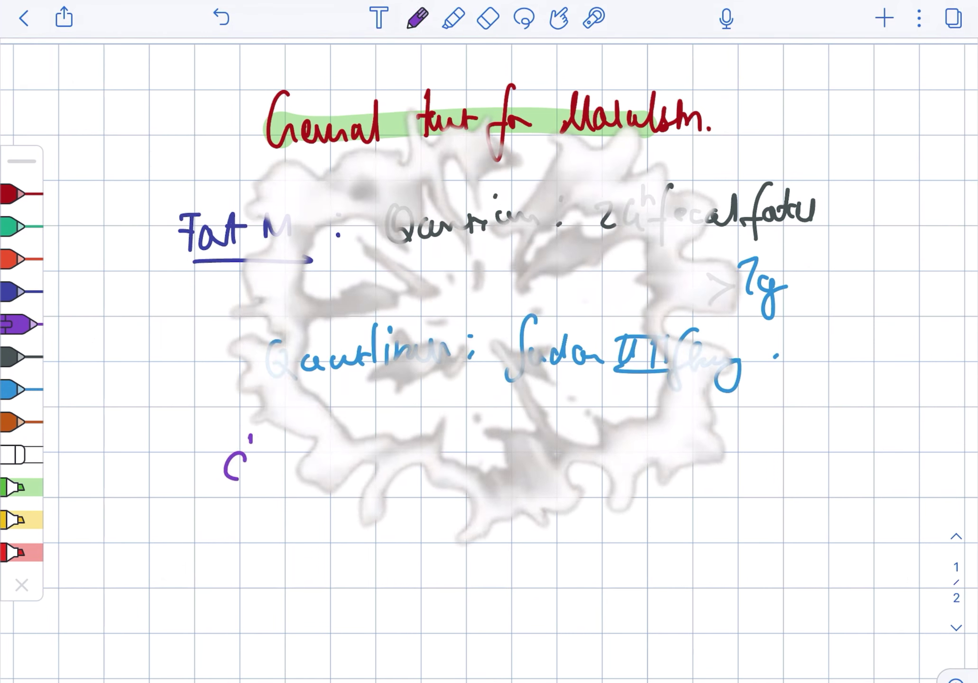
left_click(304, 446)
left_click(304, 468)
left_click(381, 433)
Step: Add the Triolein breath test entry and a 'Fecal steatocrit' line in purple
left_click_drag(583, 432, 626, 447)
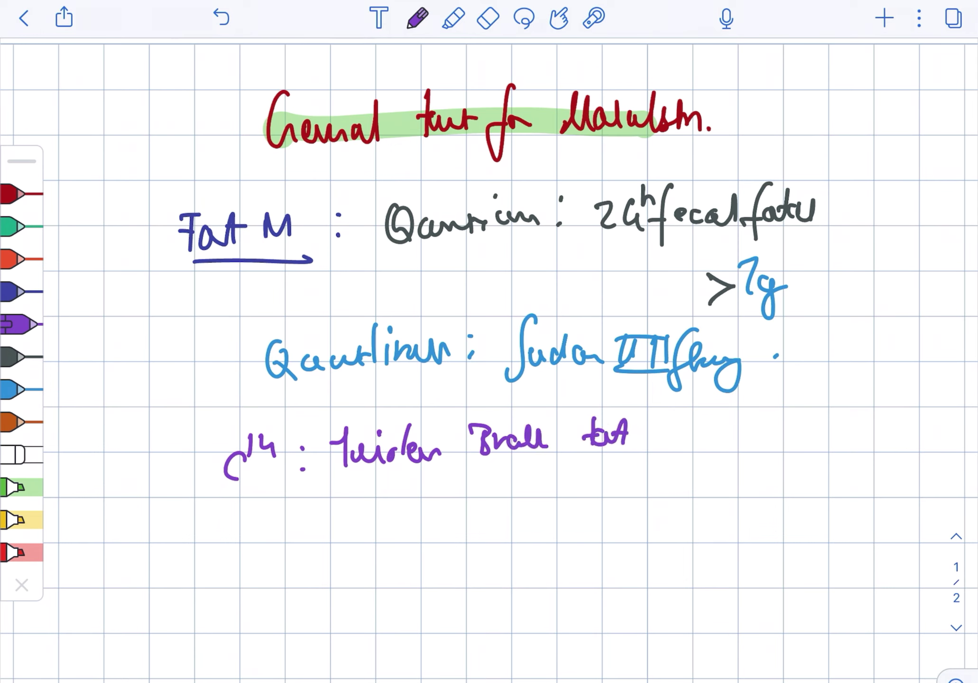
left_click_drag(250, 546, 313, 566)
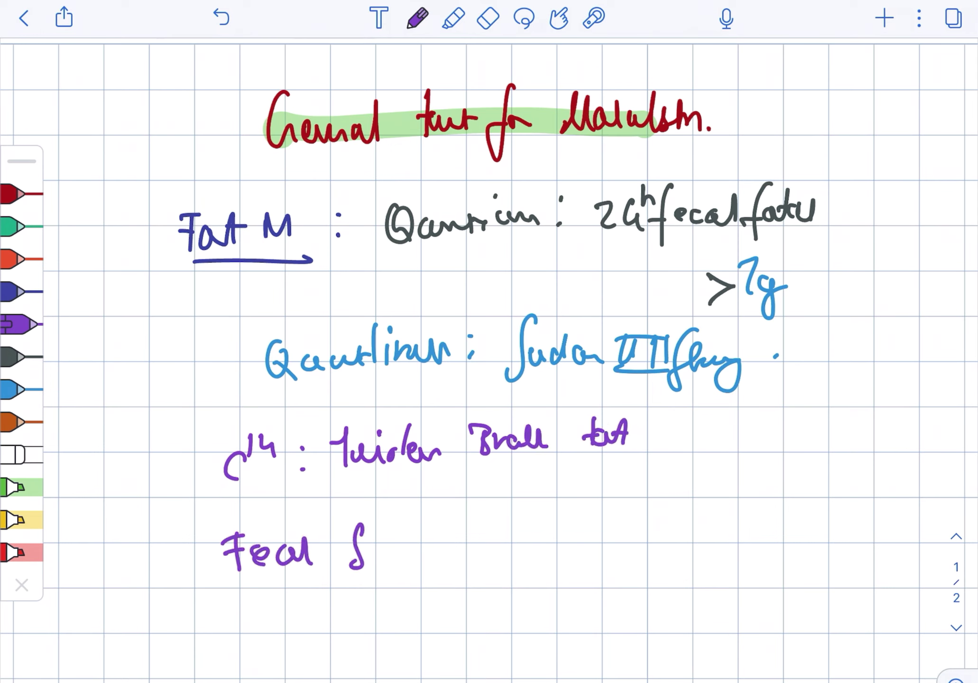
left_click_drag(364, 523, 350, 570)
mouse_move(363, 559)
left_mouse_down()
mouse_move(390, 543)
mouse_move(413, 548)
left_mouse_up()
mouse_move(426, 516)
left_mouse_down()
mouse_move(427, 550)
mouse_move(468, 547)
left_mouse_up()
left_click_drag(472, 535, 483, 545)
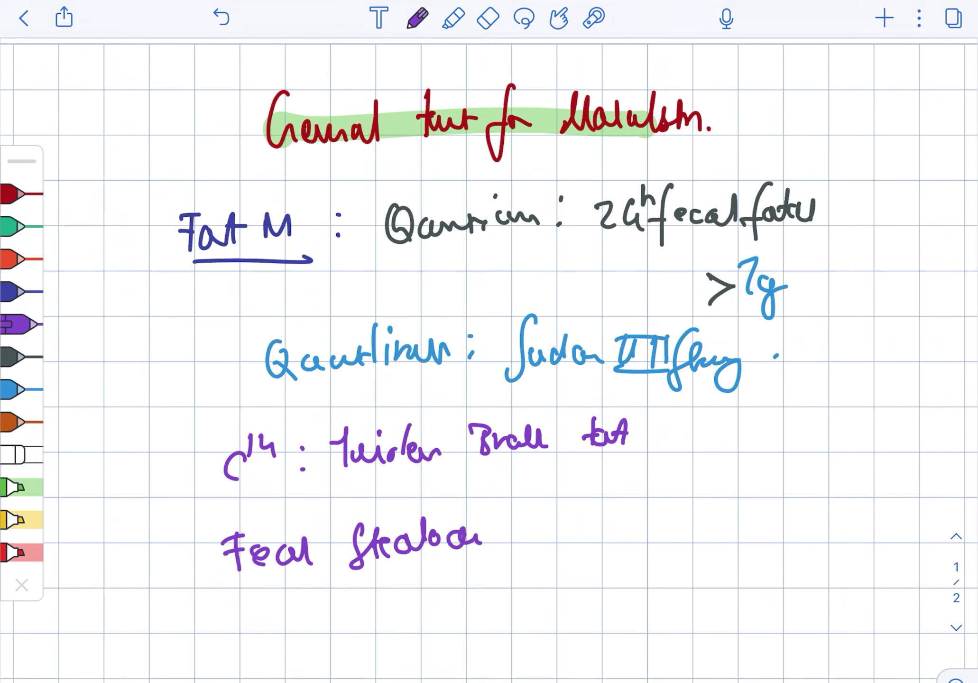
Step: Erase the title and every fat malabsorption note, leaving blank grid paper
left_click(488, 19)
left_click_drag(260, 115, 765, 122)
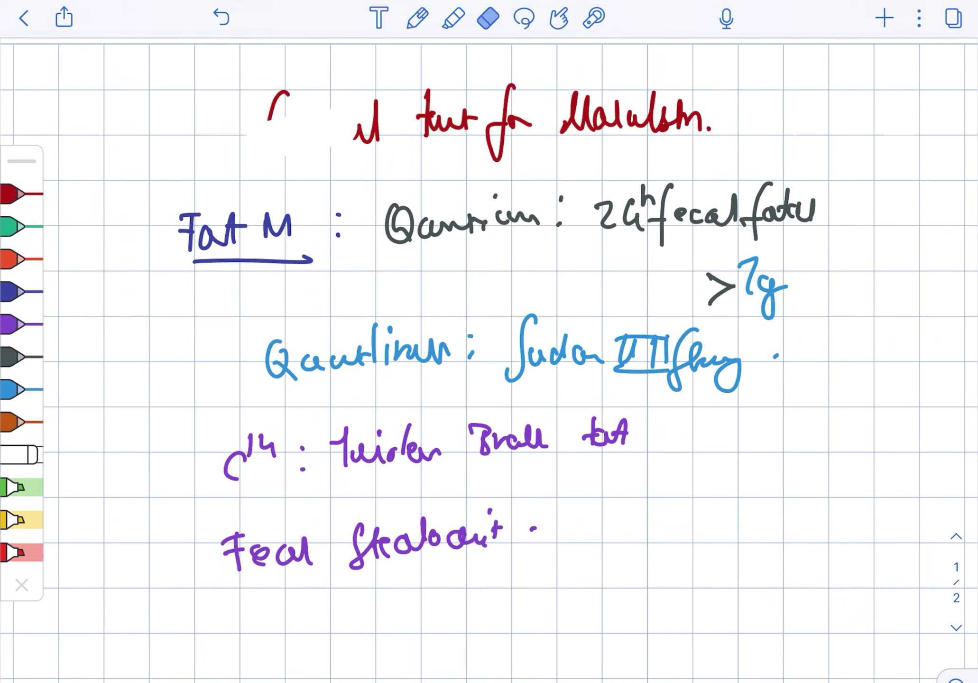
mouse_move(352, 91)
left_mouse_down()
mouse_move(903, 169)
mouse_move(230, 261)
left_mouse_up()
left_click_drag(168, 238, 582, 275)
left_click_drag(765, 282, 253, 359)
left_click_drag(879, 321, 214, 474)
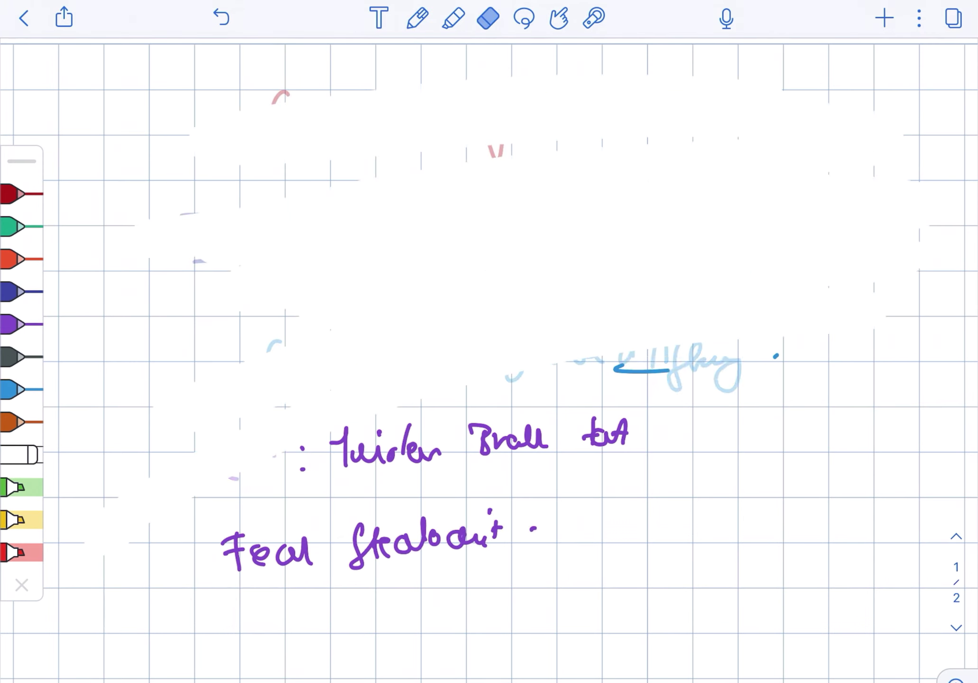
left_click_drag(802, 428, 153, 581)
left_click_drag(535, 528, 222, 605)
left_click(15, 324)
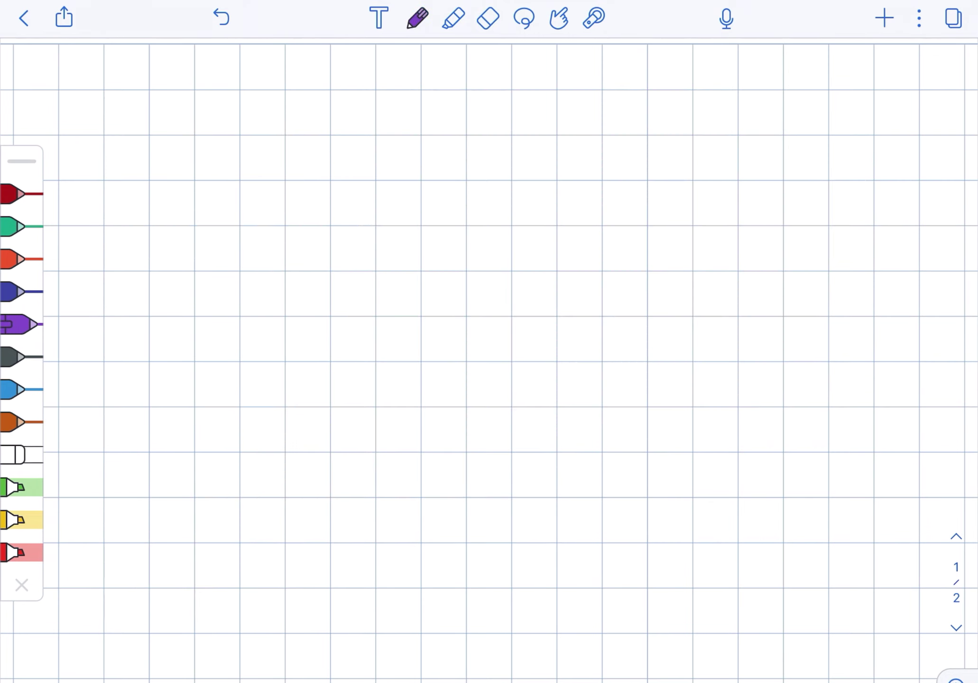
Step: Write and underline the purple 'Carbohydrate Malabsorption' heading at top left
mouse_move(241, 106)
left_mouse_down()
mouse_move(248, 150)
mouse_move(288, 144)
mouse_move(303, 191)
left_mouse_up()
left_click_drag(317, 130, 372, 138)
left_click_drag(382, 127, 543, 126)
mouse_move(258, 172)
left_mouse_down()
mouse_move(556, 161)
mouse_move(606, 169)
left_mouse_up()
Step: In dark grey, draw an arrow to 'D-xylose / lactose hydrogen breath test', underlined
left_click(15, 356)
left_click_drag(536, 193, 544, 220)
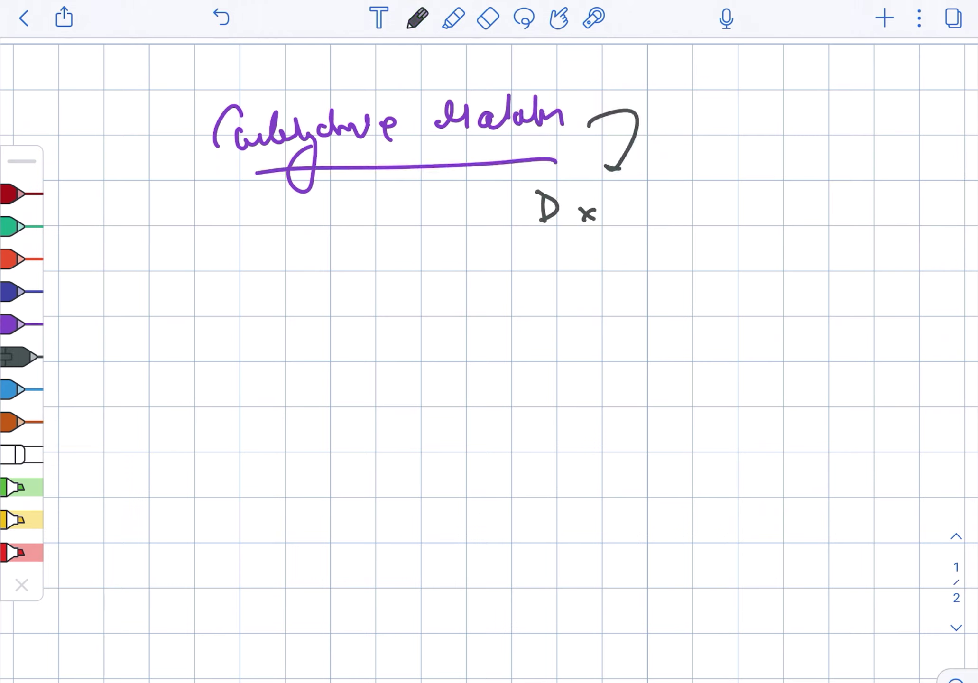
left_click_drag(604, 208, 665, 211)
mouse_move(684, 184)
left_mouse_down()
mouse_move(682, 215)
mouse_move(727, 200)
left_mouse_up()
left_click_drag(762, 176, 731, 227)
mouse_move(488, 265)
left_mouse_down()
mouse_move(511, 304)
mouse_move(631, 299)
mouse_move(663, 272)
mouse_move(688, 293)
left_mouse_up()
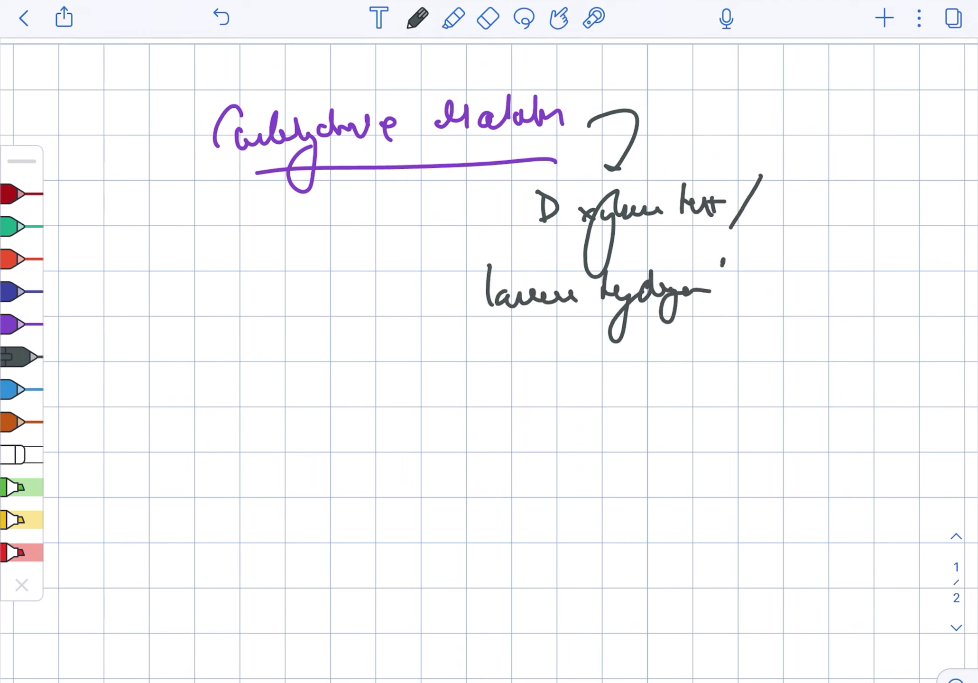
mouse_move(722, 261)
left_mouse_down()
mouse_move(756, 289)
mouse_move(794, 270)
left_mouse_up()
left_click_drag(689, 348, 742, 337)
left_click_drag(570, 387, 765, 380)
Step: Write the underlined Protein heading in blue at lower left
left_click(23, 390)
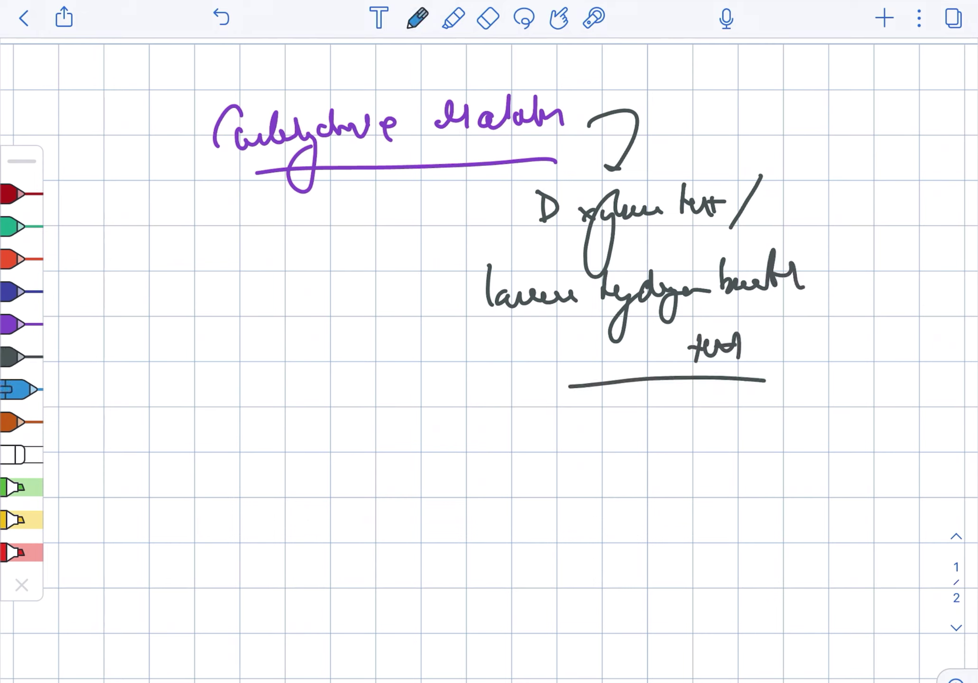
mouse_move(183, 419)
left_mouse_down()
mouse_move(191, 440)
mouse_move(247, 451)
mouse_move(288, 443)
left_mouse_up()
left_click_drag(168, 474, 300, 469)
Step: Add ': M' after Protein to complete the 'Protein M:' heading
left_click_drag(315, 419, 324, 434)
left_click_drag(321, 432, 343, 428)
left_click(355, 420)
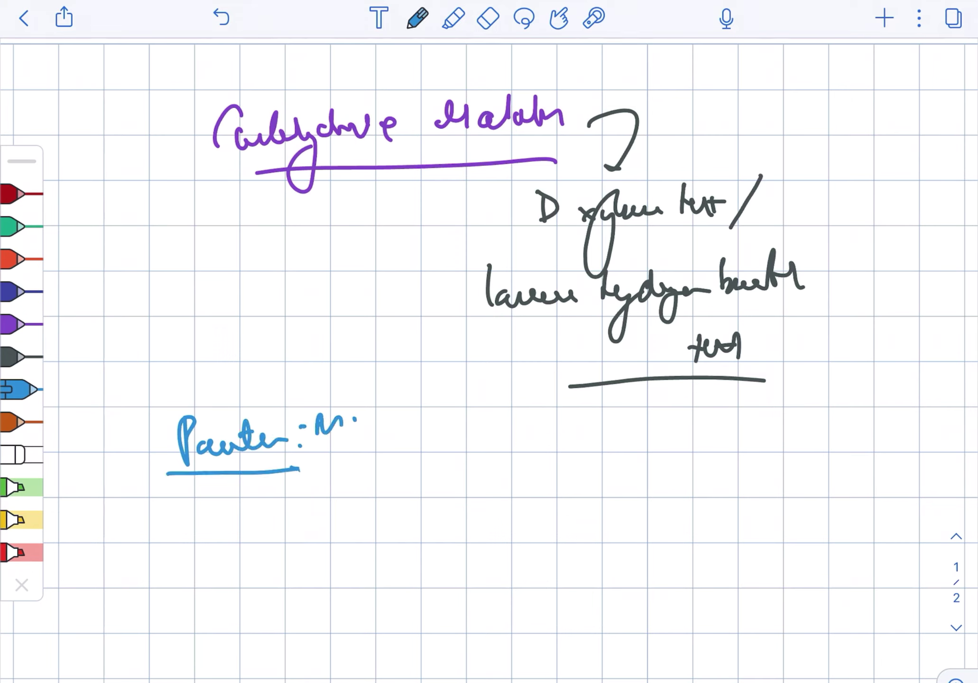
Step: In brown, write 'C13 egg white breath test' after Protein M
left_click(24, 422)
left_click_drag(437, 405, 416, 443)
left_click(451, 414)
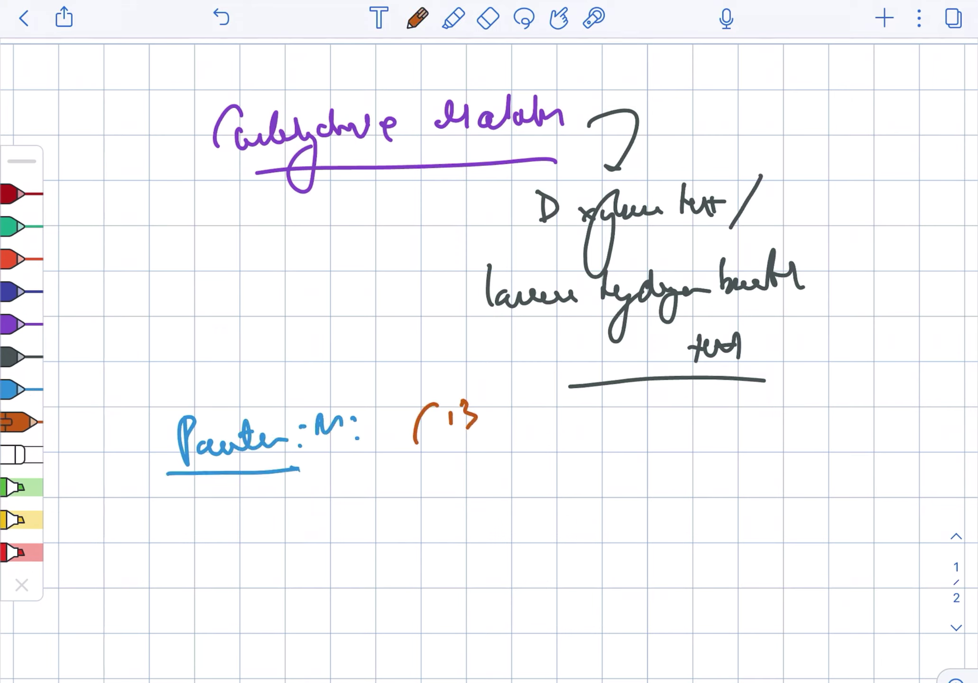
mouse_move(484, 442)
left_mouse_down()
mouse_move(538, 459)
mouse_move(582, 443)
mouse_move(641, 441)
left_mouse_up()
mouse_move(673, 406)
left_mouse_down()
mouse_move(662, 442)
mouse_move(779, 436)
left_mouse_up()
left_click_drag(763, 419, 802, 433)
left_click_drag(819, 419, 829, 419)
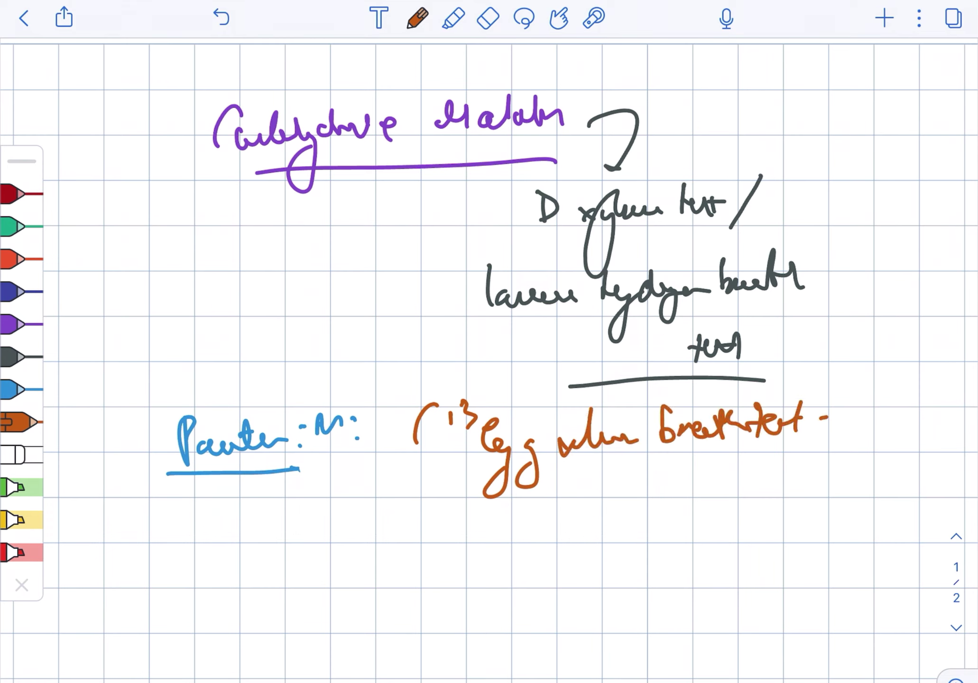